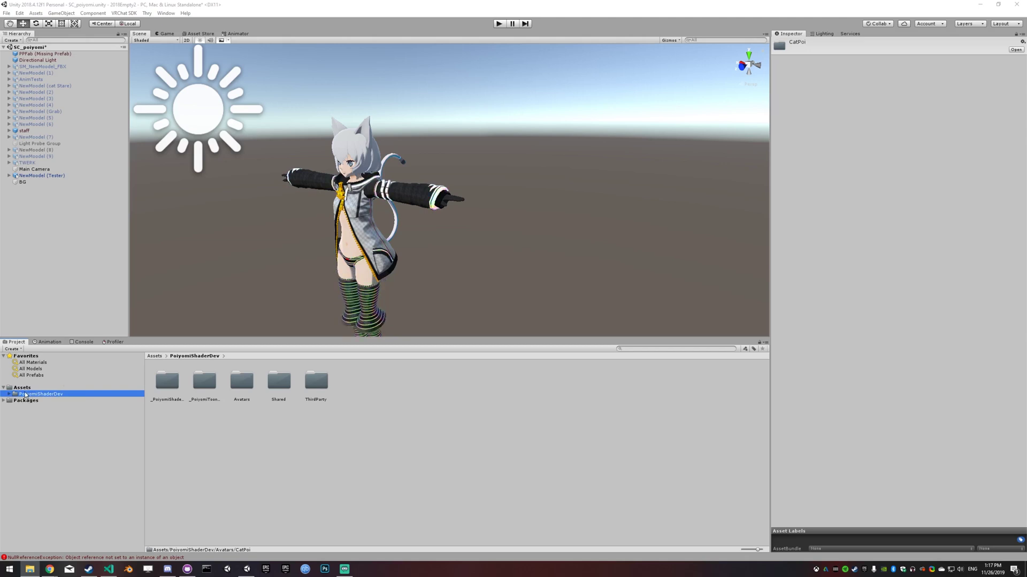
# Expand PoiyomiShaderDev and multi-select its subfolders from _PoiyomiToonShader through ThirdParty.
pyautogui.doubleClick(25, 395)
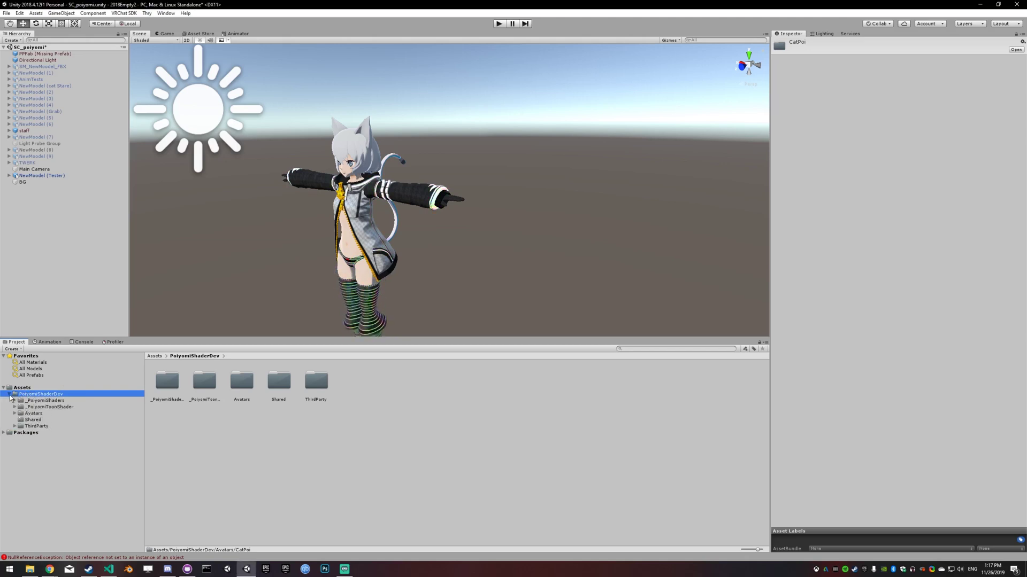
pyautogui.click(9, 394)
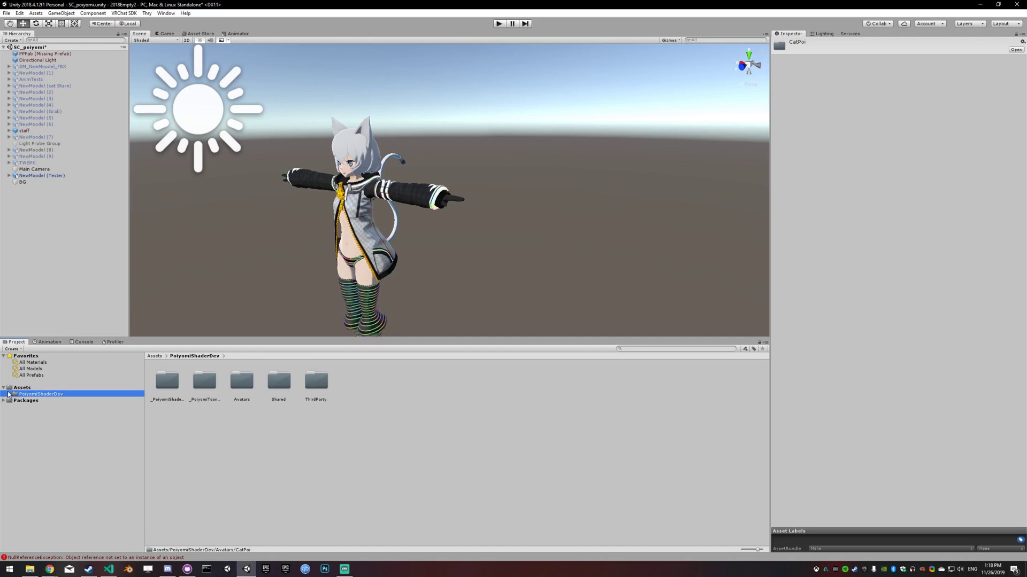
pyautogui.click(9, 394)
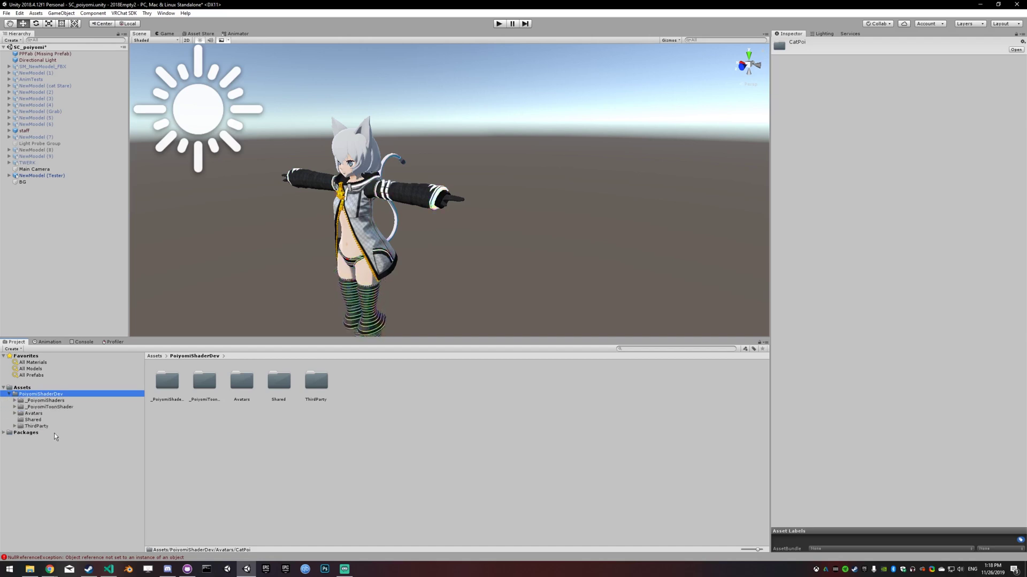
pyautogui.click(8, 394)
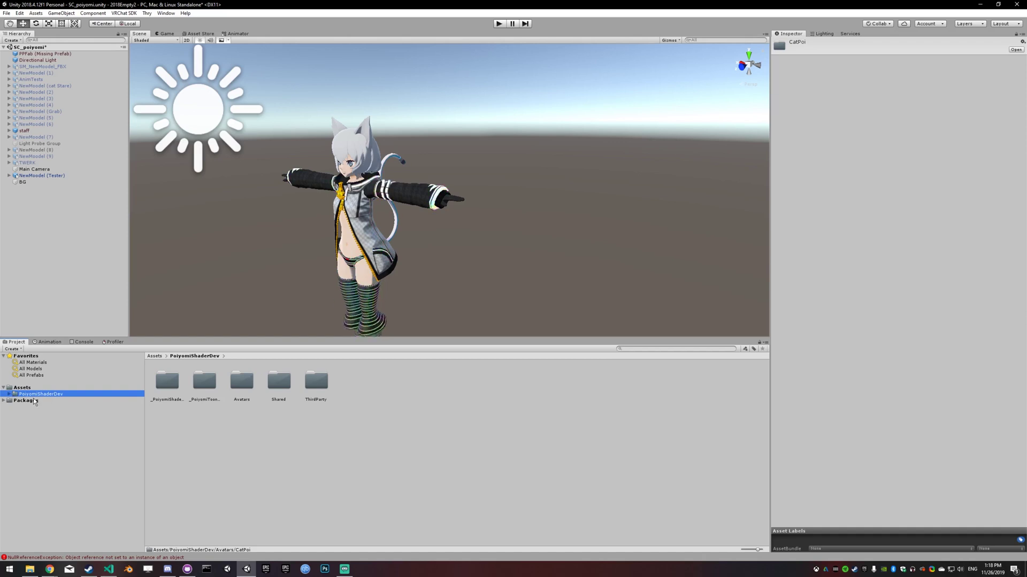
pyautogui.click(10, 394)
pyautogui.click(46, 409)
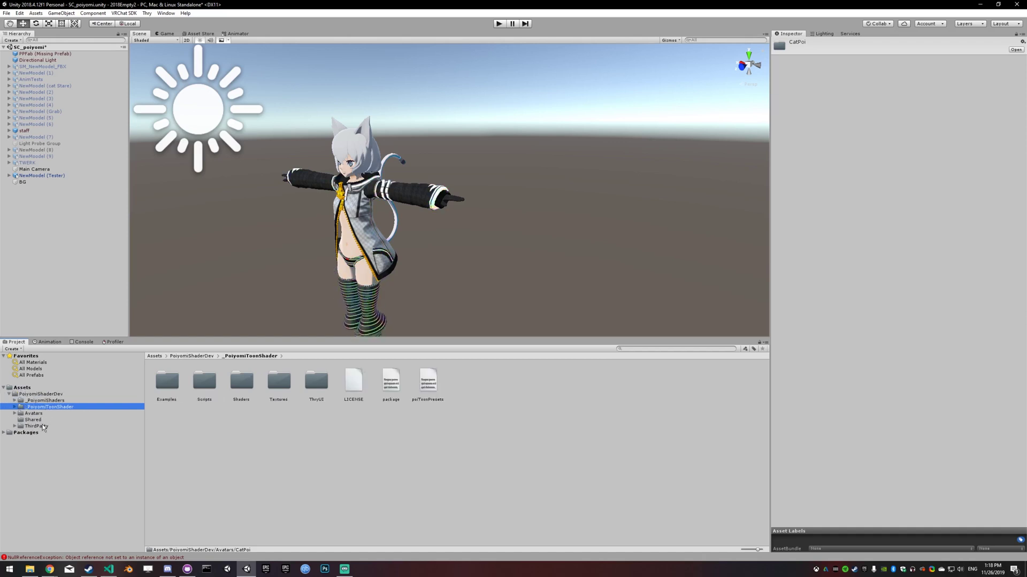
pyautogui.keyDown('shift'); pyautogui.click(43, 425); pyautogui.keyUp('shift')
# Dismiss the folders' context menu, then select the PoiyomiShaderDev root alone and collapse it.
pyautogui.rightClick(37, 419)
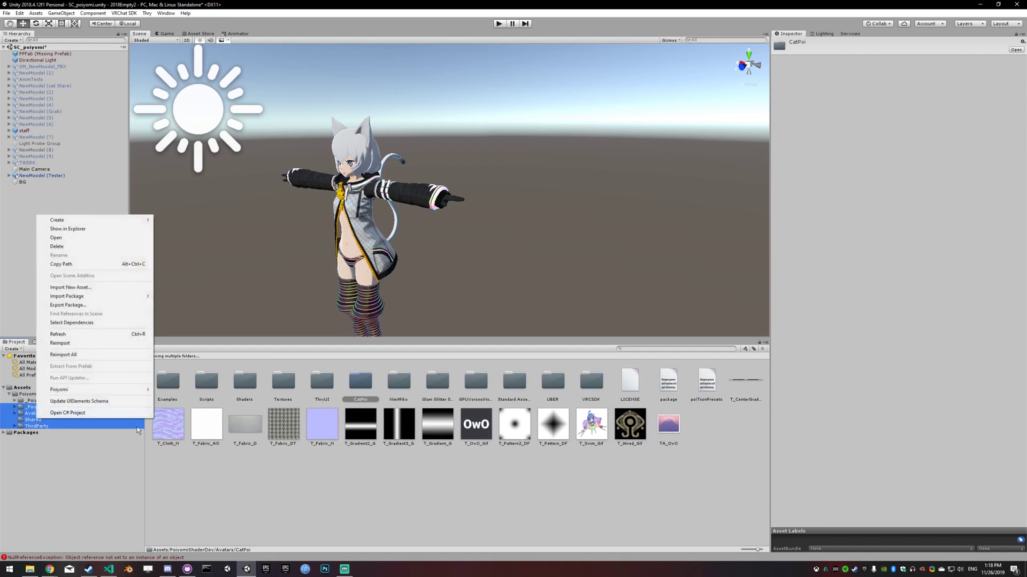
pyautogui.click(114, 473)
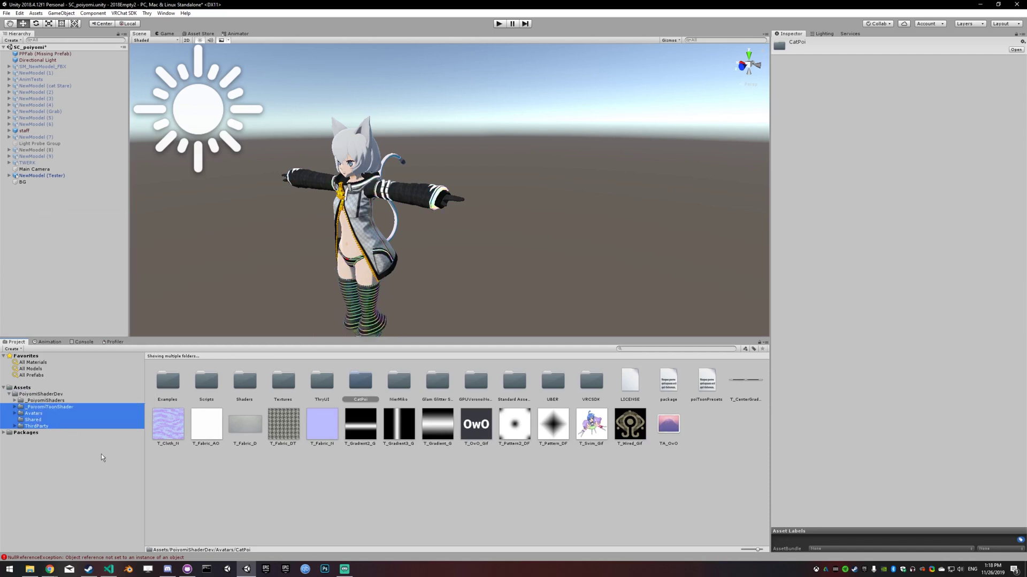
pyautogui.click(47, 396)
pyautogui.click(9, 394)
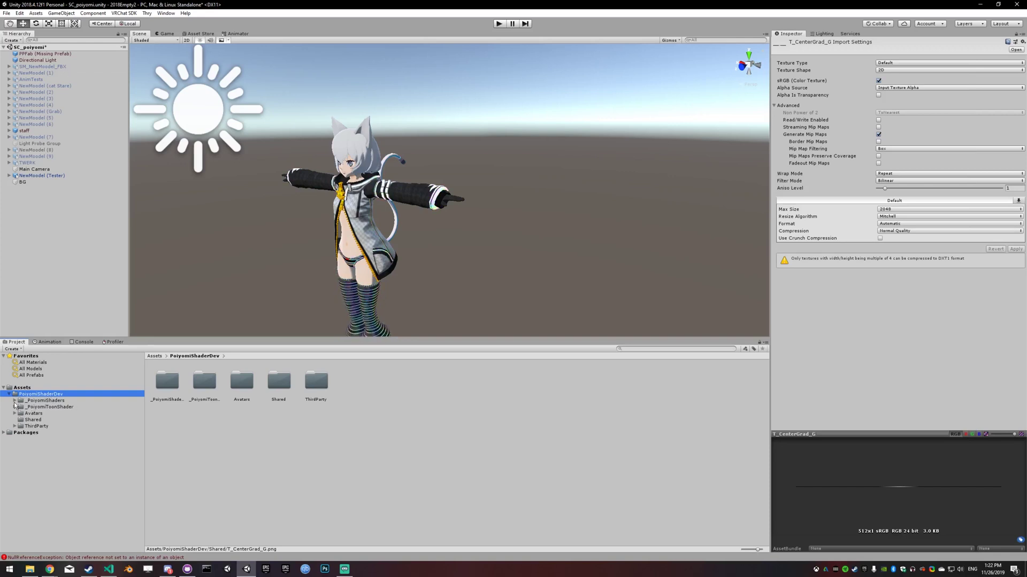
# Open and expand ThirdParty to list its packages, then select Standard Assets.
pyautogui.click(41, 425)
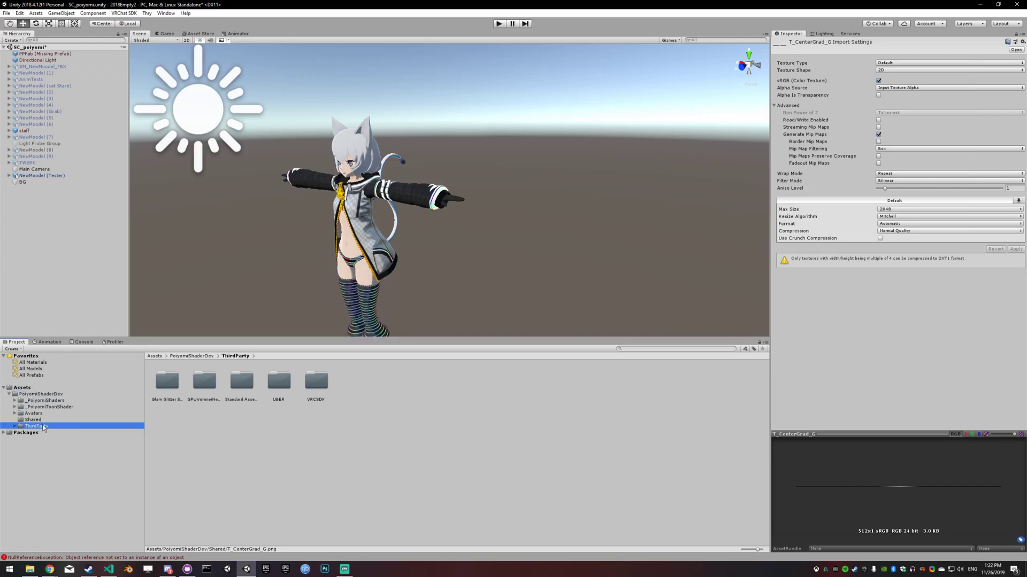
pyautogui.click(14, 427)
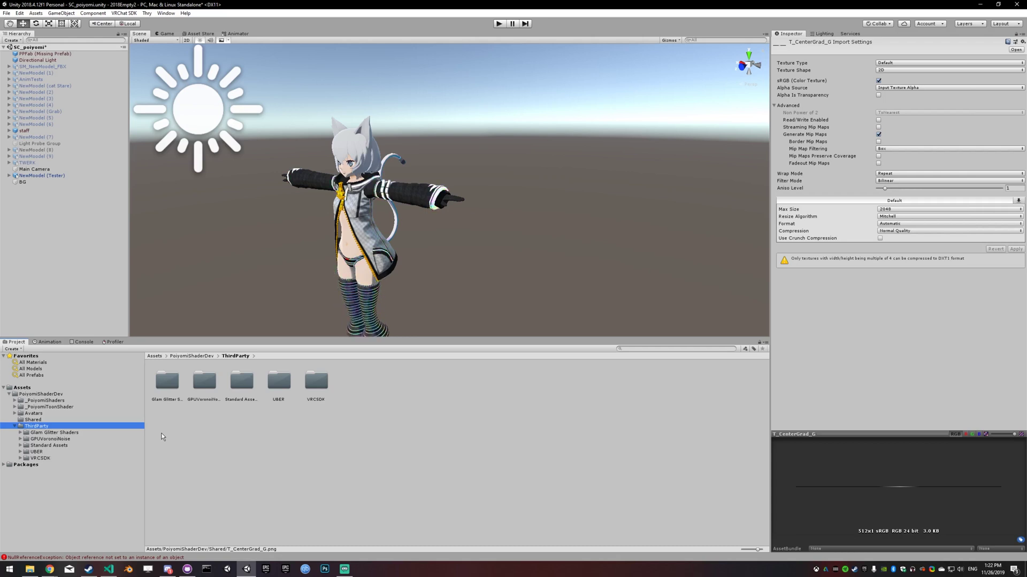
pyautogui.click(236, 385)
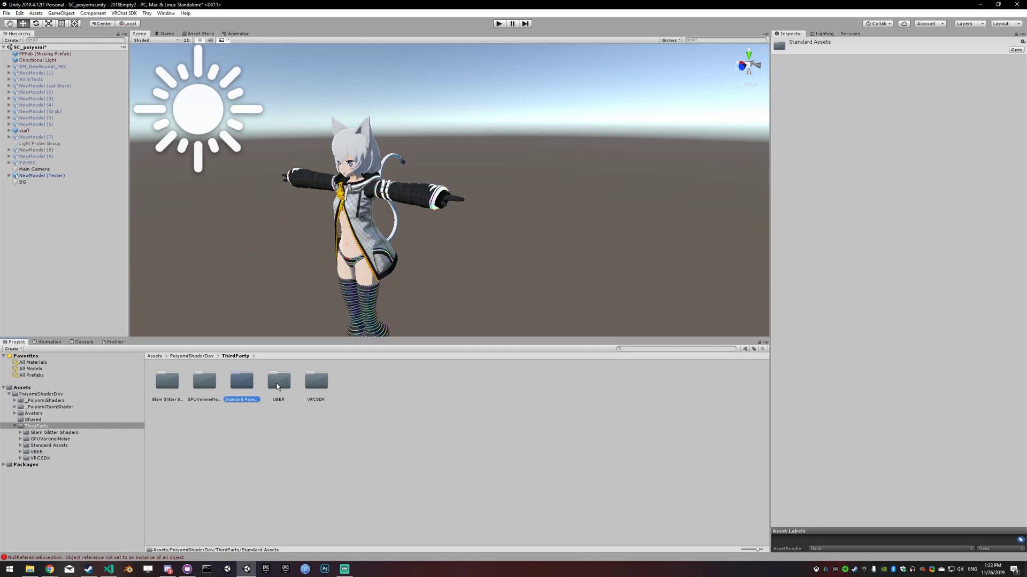
# Collapse ThirdParty, open Shared, and inspect the T_Cloth_N, T_Fabric_N and T_Fabric_DT textures.
pyautogui.click(15, 427)
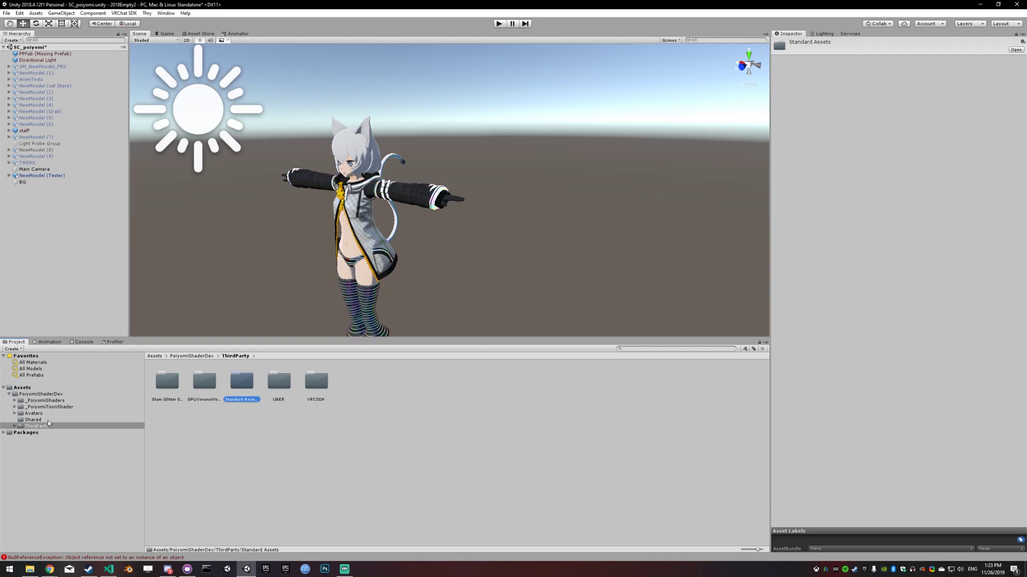
pyautogui.click(47, 421)
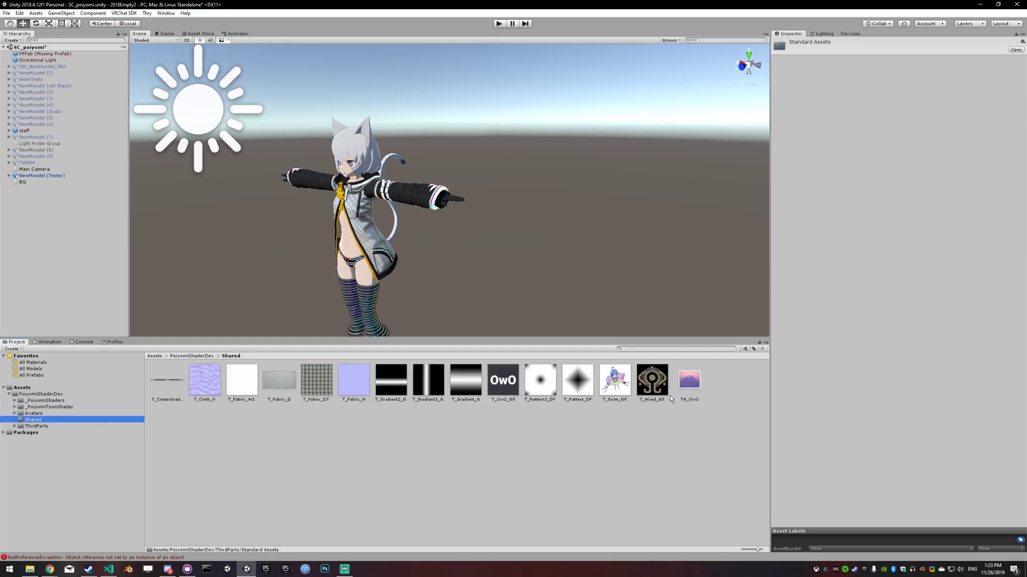
pyautogui.click(217, 383)
pyautogui.click(353, 380)
pyautogui.click(318, 382)
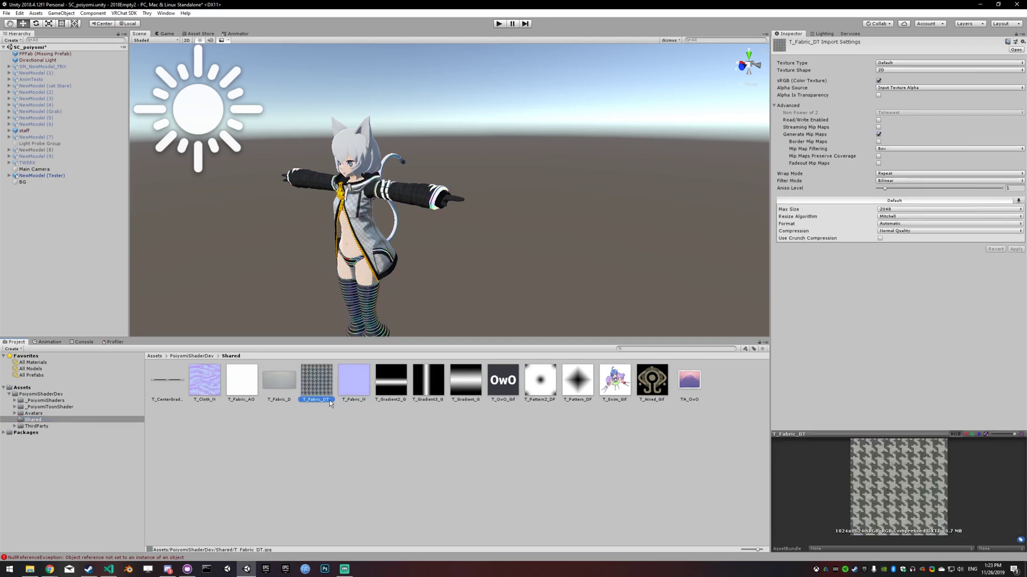
# Inspect T_Gradient3_G and T_OwO_Gif, then reselect T_Cloth_N and begin renaming it.
pyautogui.click(428, 381)
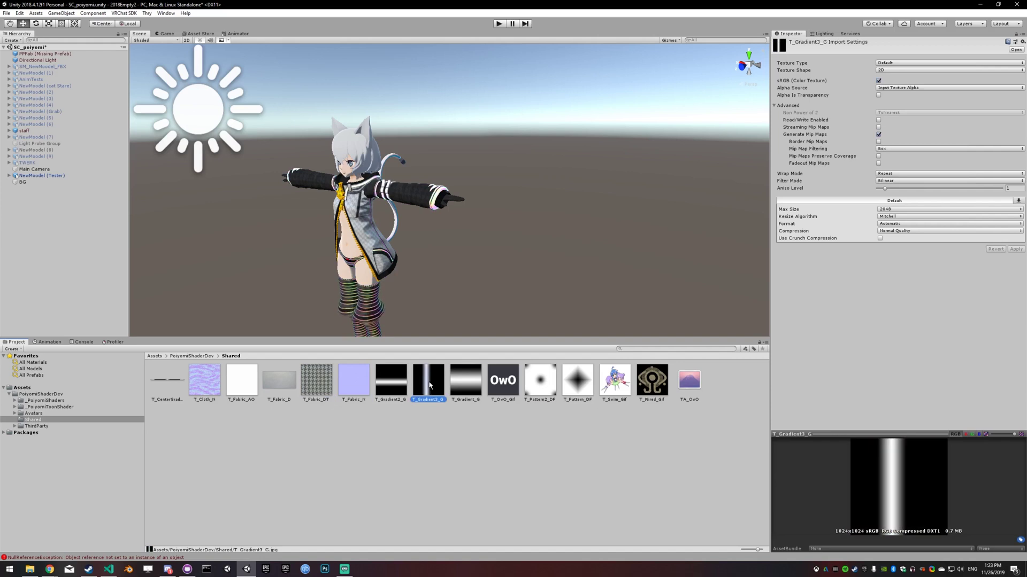
pyautogui.click(500, 370)
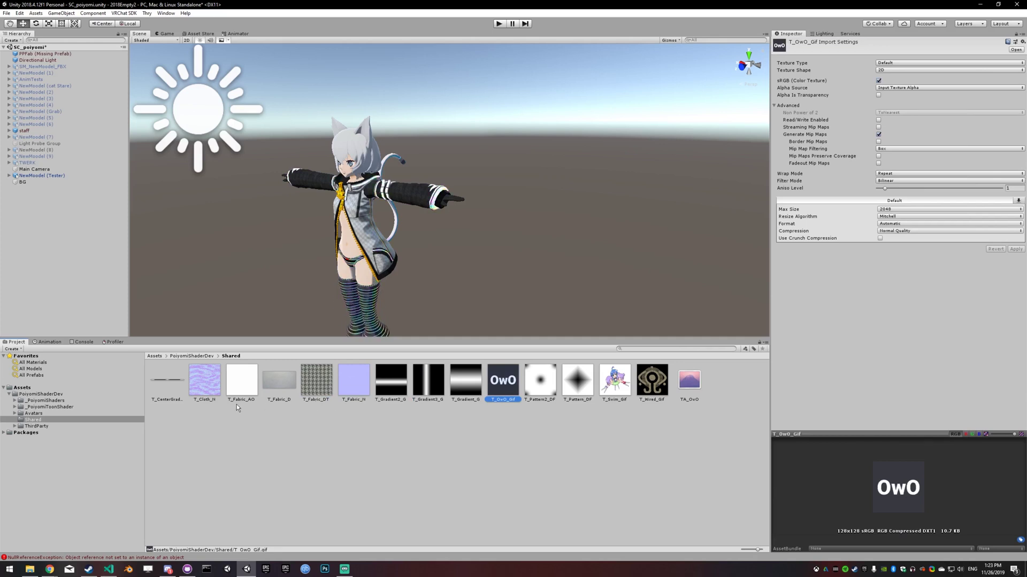
pyautogui.click(200, 399)
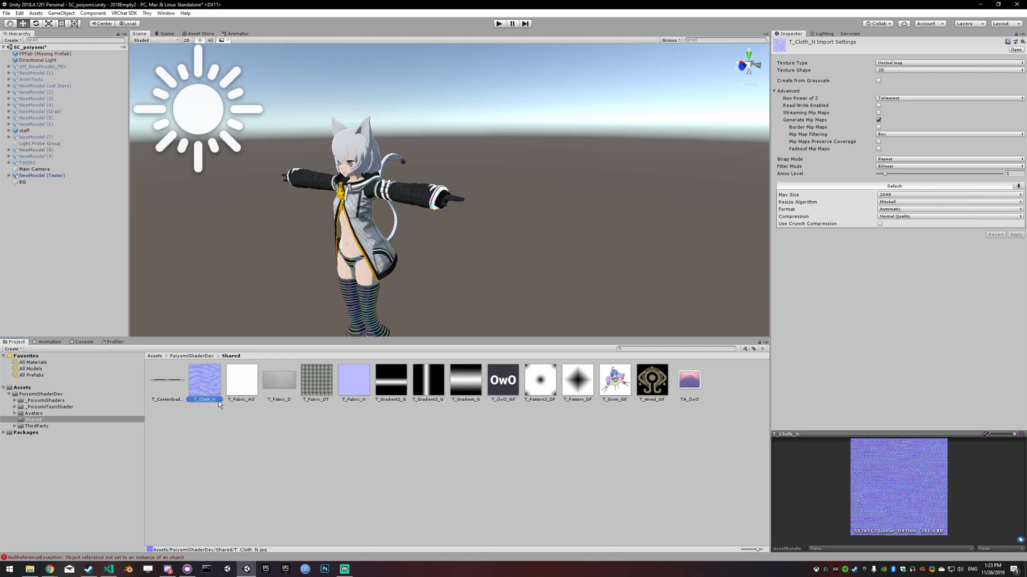
pyautogui.click(214, 400)
pyautogui.press('Right')
pyautogui.write('RM')
pyautogui.press('BackSpace')
pyautogui.press('BackSpace')
pyautogui.press('Return')
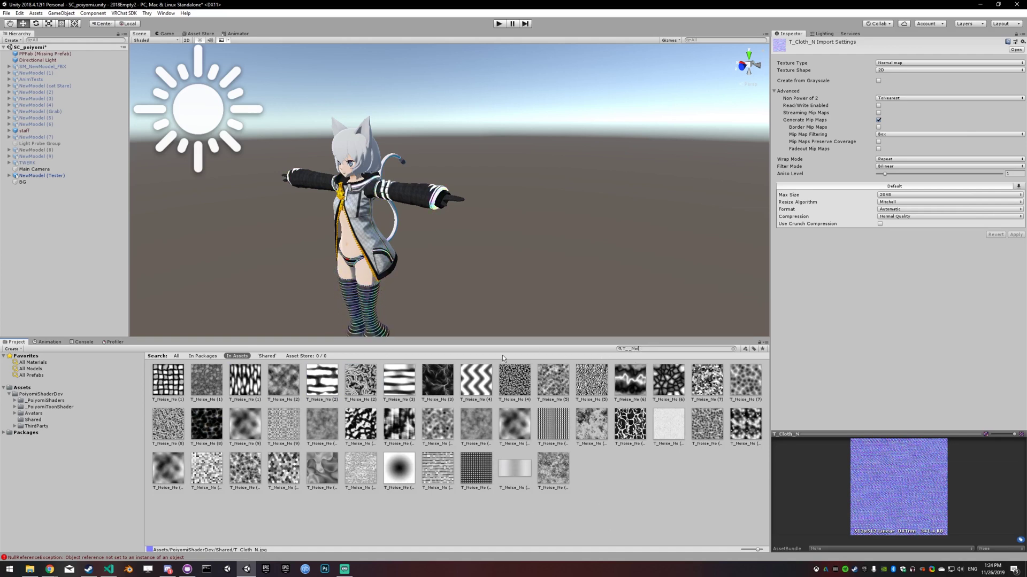
pyautogui.hotkey('ctrl', 'a')
pyautogui.press('BackSpace')
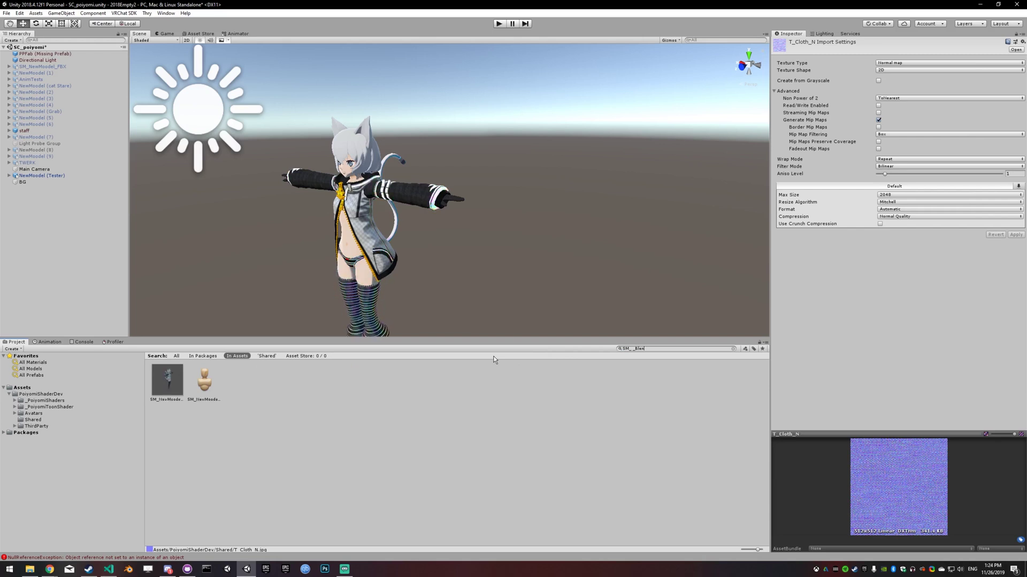
pyautogui.press('BackSpace')
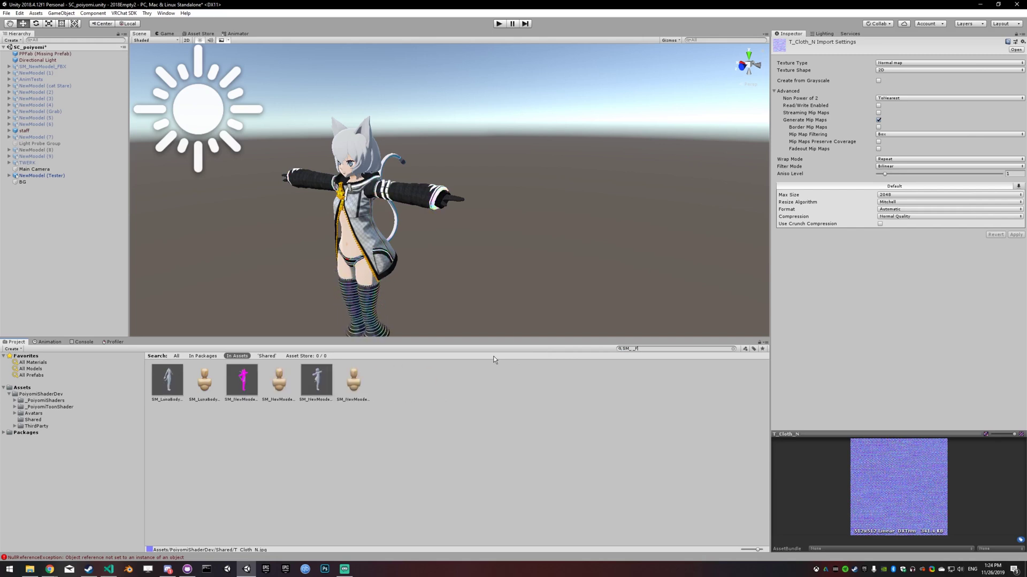
pyautogui.press('BackSpace')
pyautogui.press('BackSpace')
pyautogui.press('BackSpace')
pyautogui.press('BackSpace')
pyautogui.press('BackSpace')
pyautogui.press('BackSpace')
pyautogui.press('BackSpace')
pyautogui.press('BackSpace')
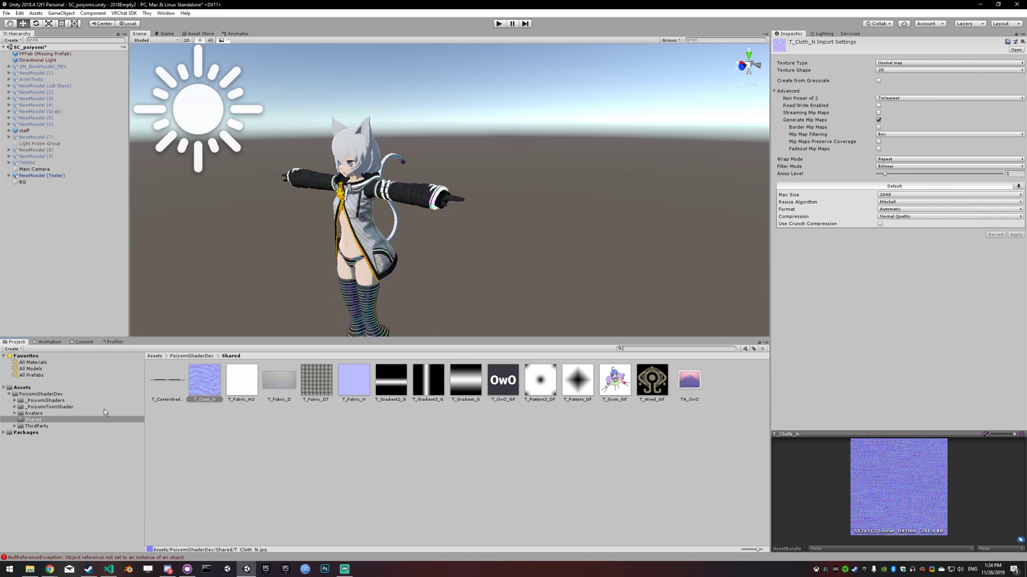
# Expand the Avatars folder, view its contents, and open the NierMiko avatar folder.
pyautogui.click(15, 414)
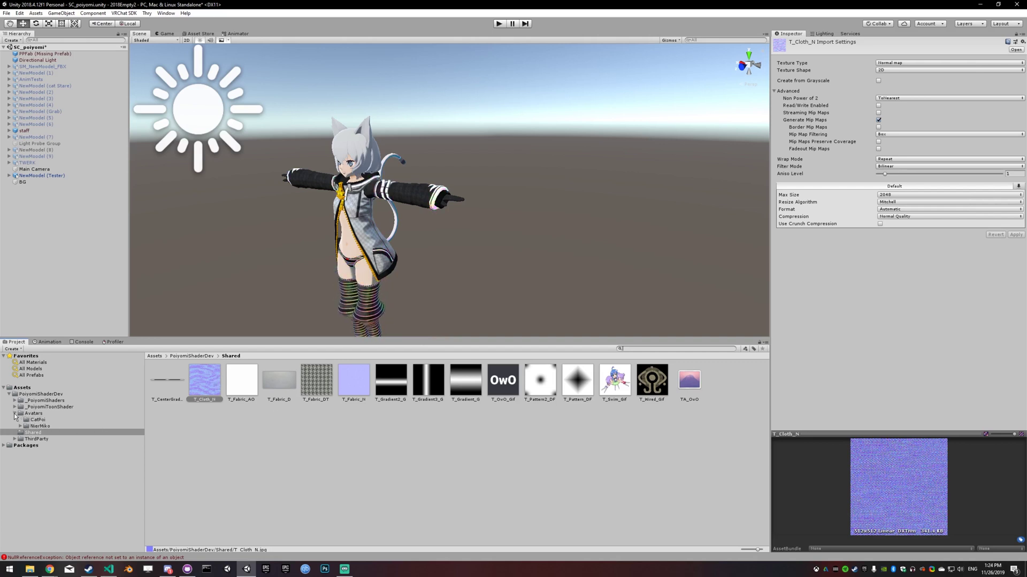
pyautogui.click(46, 414)
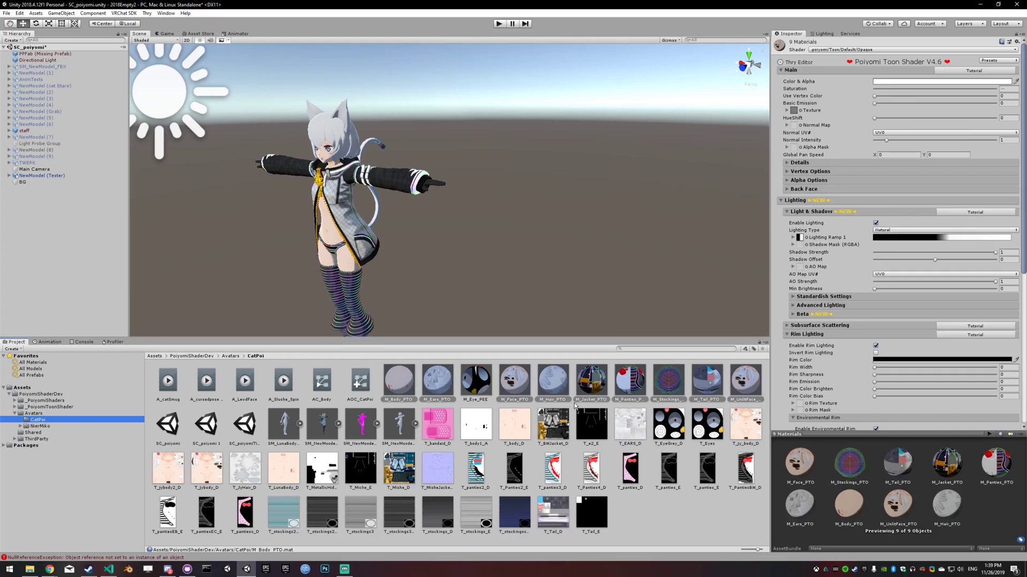
pyautogui.click(59, 426)
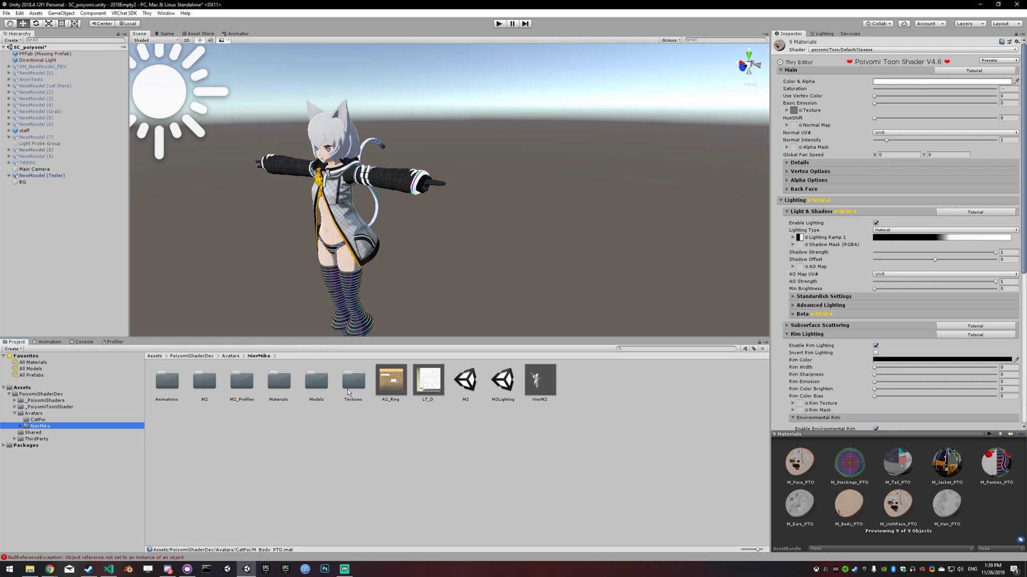
pyautogui.doubleClick(278, 381)
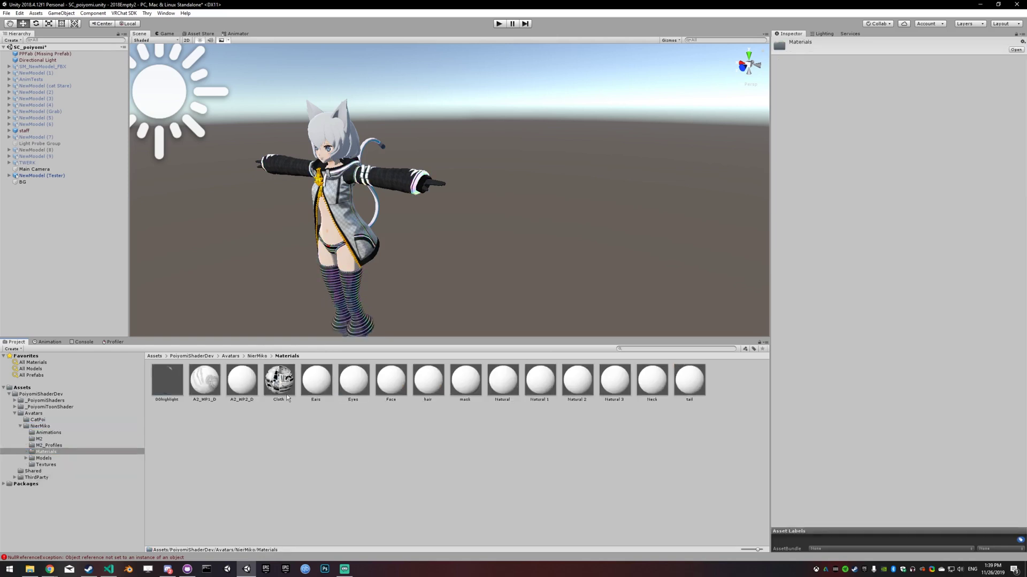
pyautogui.click(313, 386)
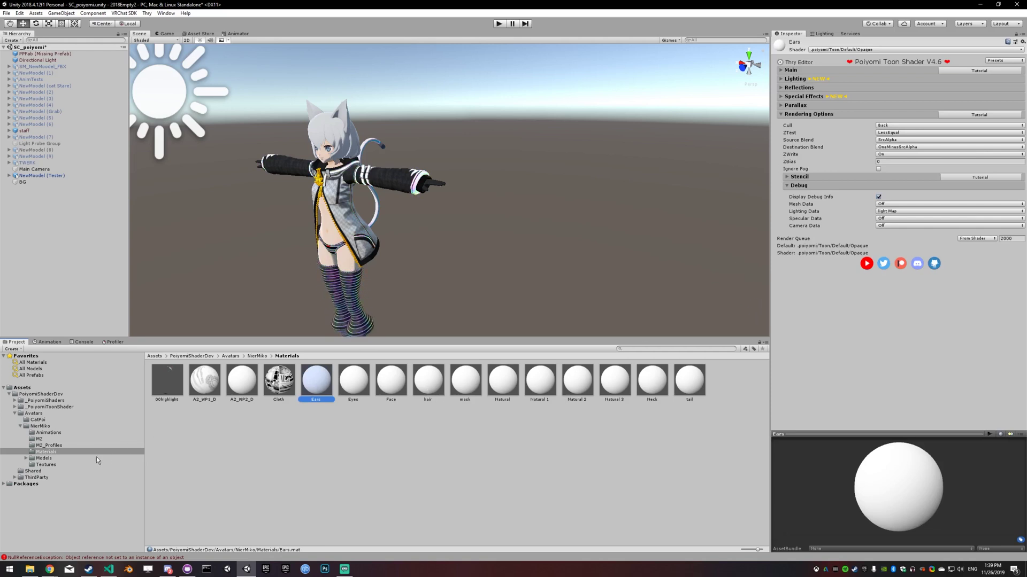
pyautogui.click(66, 465)
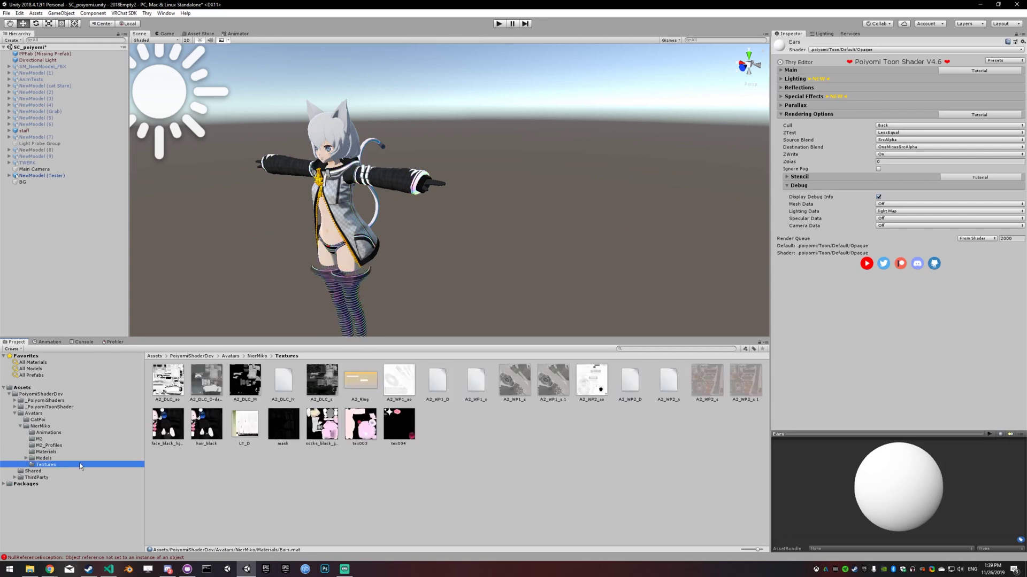
pyautogui.click(257, 386)
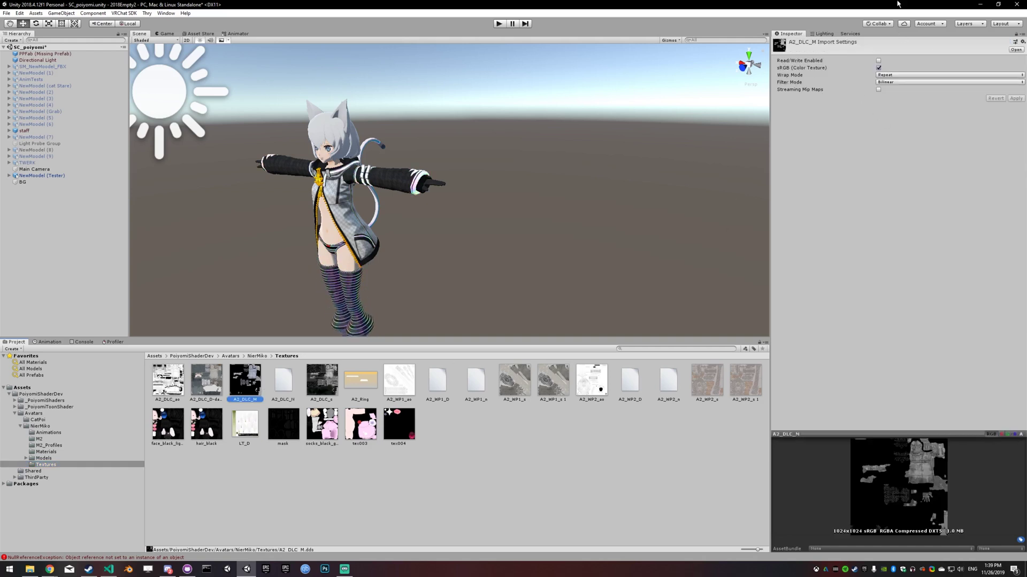
pyautogui.click(46, 452)
pyautogui.click(67, 464)
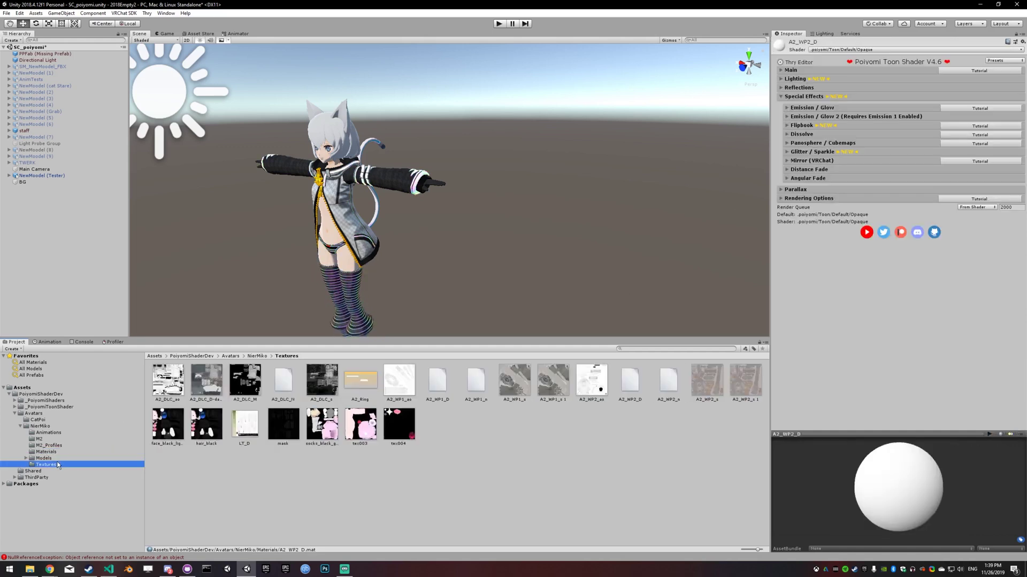
pyautogui.moveTo(247, 384); pyautogui.dragTo(312, 386)
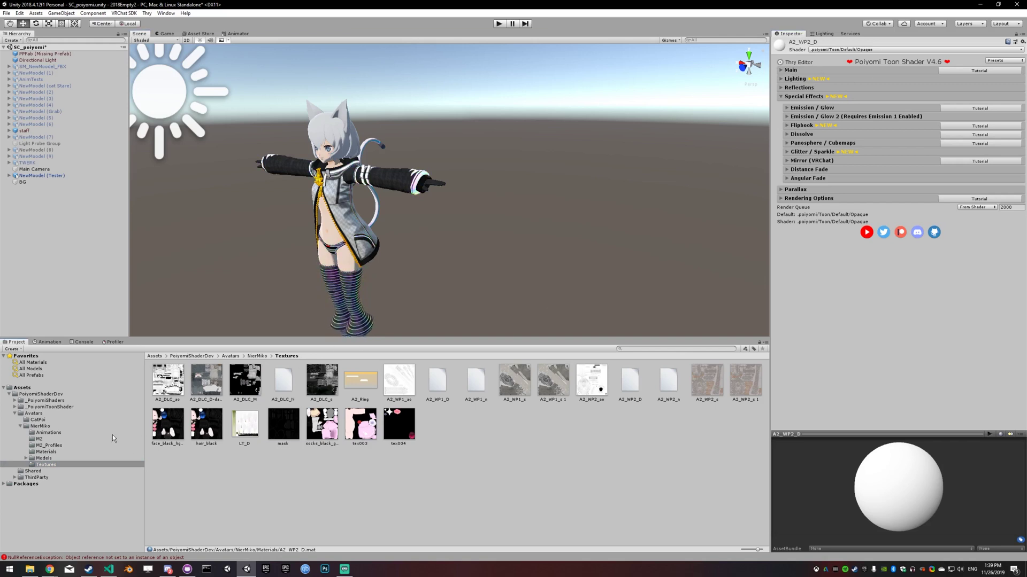
# Open CatPoi and inspect M_Body_PTO, A_catSmug and AC_Body, undoing an accidental drag.
pyautogui.click(21, 427)
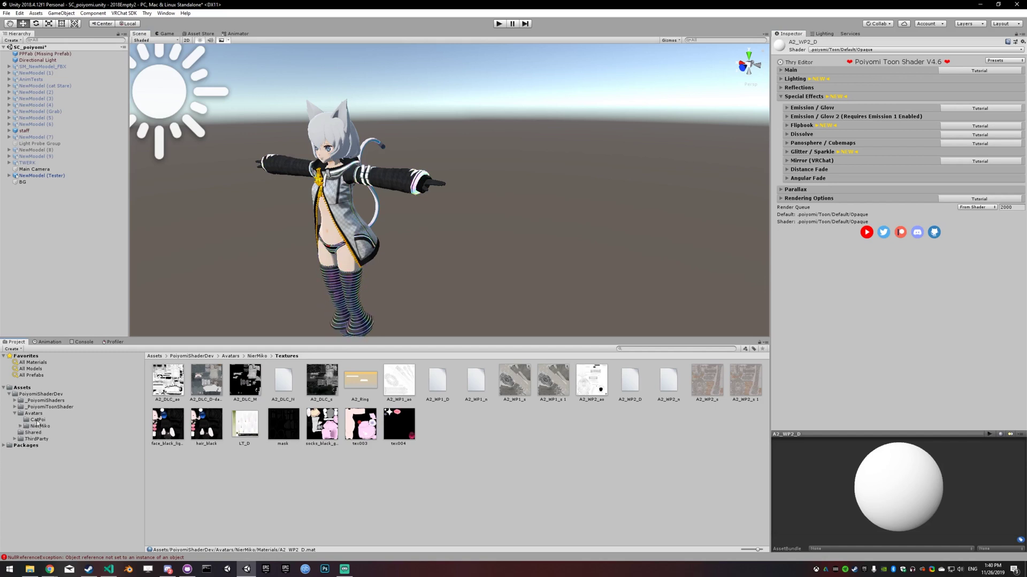
pyautogui.click(43, 420)
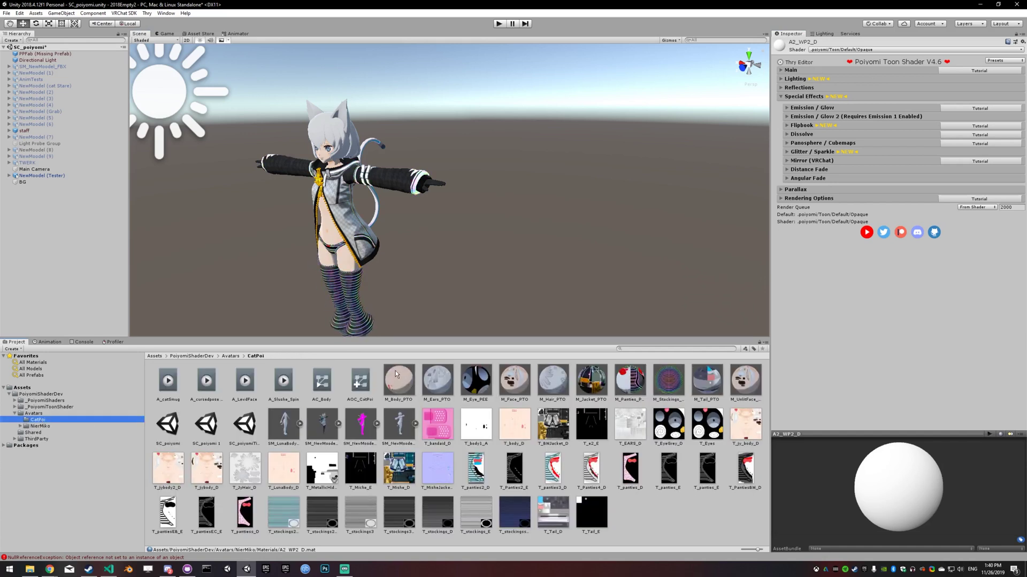
pyautogui.click(398, 377)
pyautogui.moveTo(422, 373); pyautogui.dragTo(283, 467)
pyautogui.hotkey('ctrl', 'z')
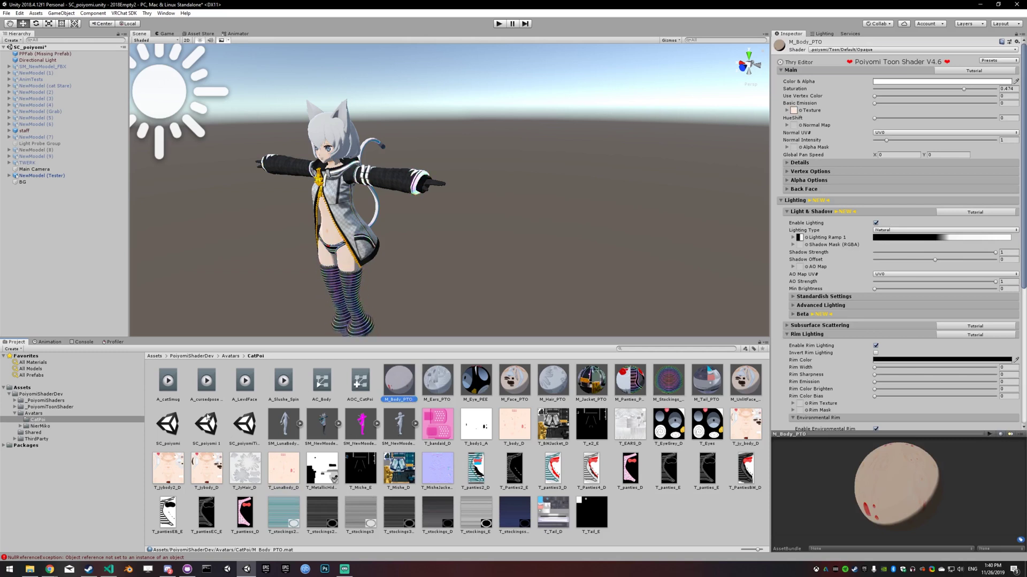
pyautogui.click(166, 401)
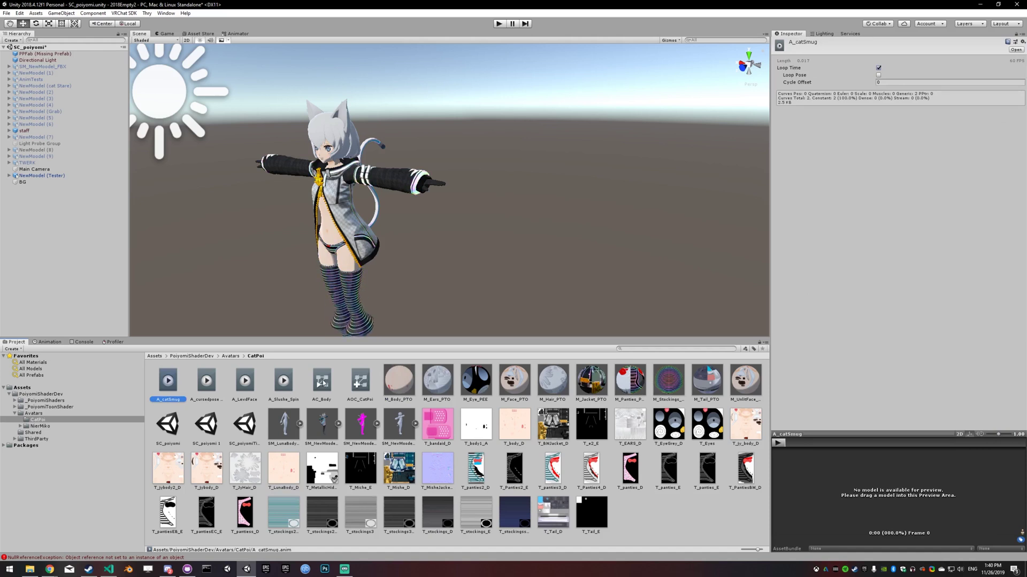
pyautogui.click(325, 384)
# Rename the A_Slushe_Spin animation clip to A_SlusheSpin.
pyautogui.click(291, 401)
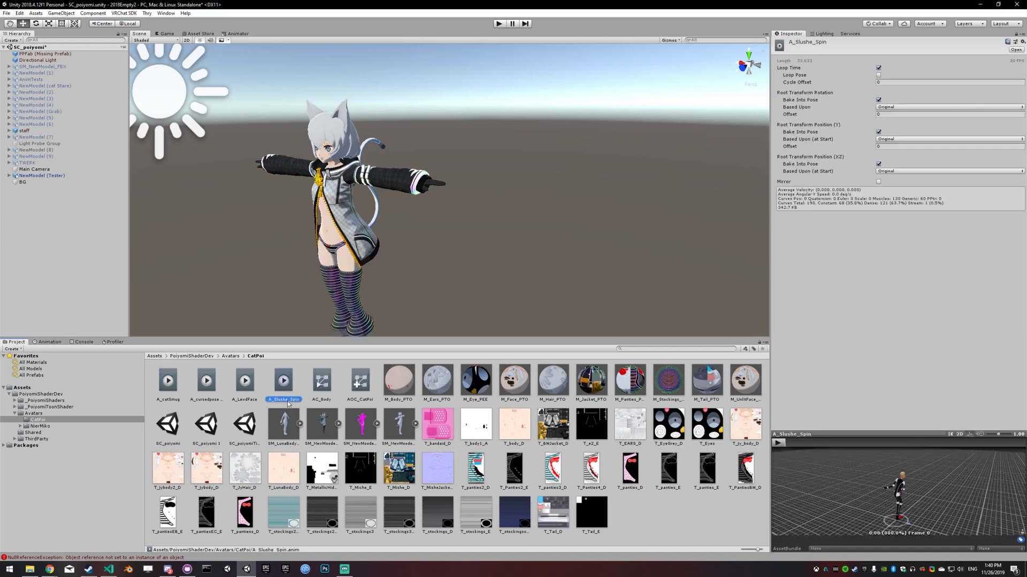
pyautogui.click(290, 400)
pyautogui.press('BackSpace')
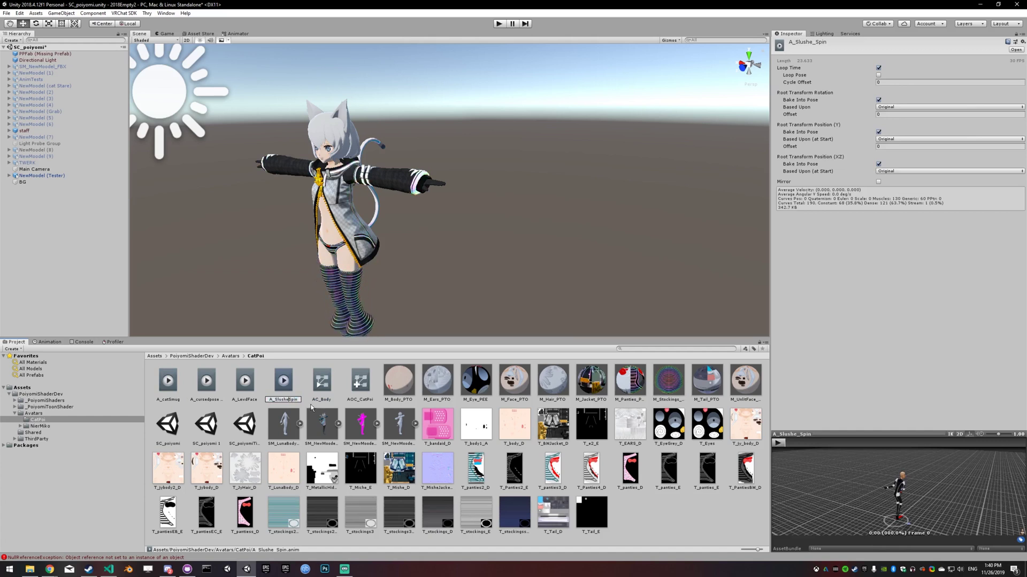
pyautogui.press('Return')
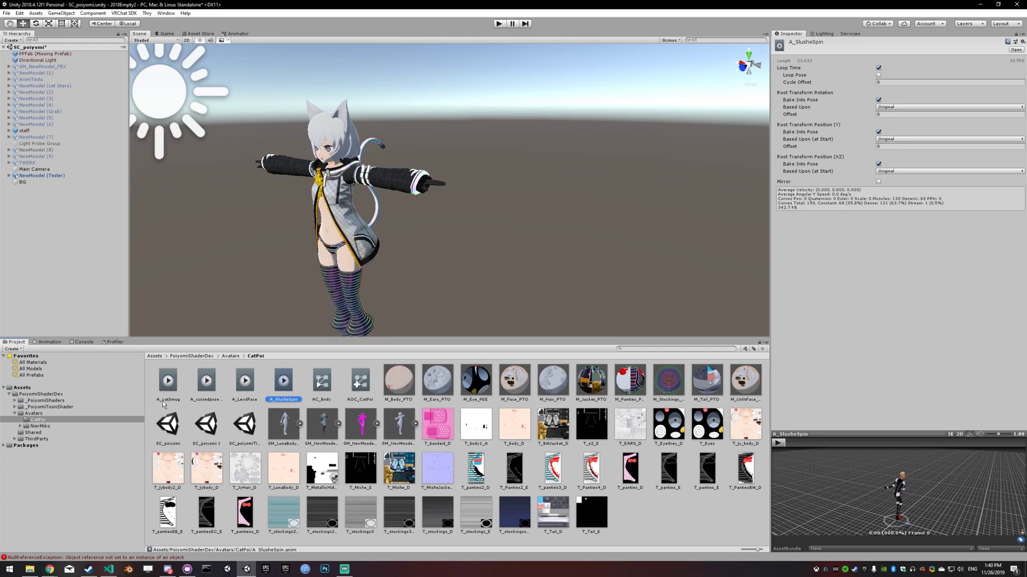
# Inspect AC_Body and AOC_CatPoi, then select all ten M_ PTO materials together.
pyautogui.click(321, 379)
pyautogui.click(361, 399)
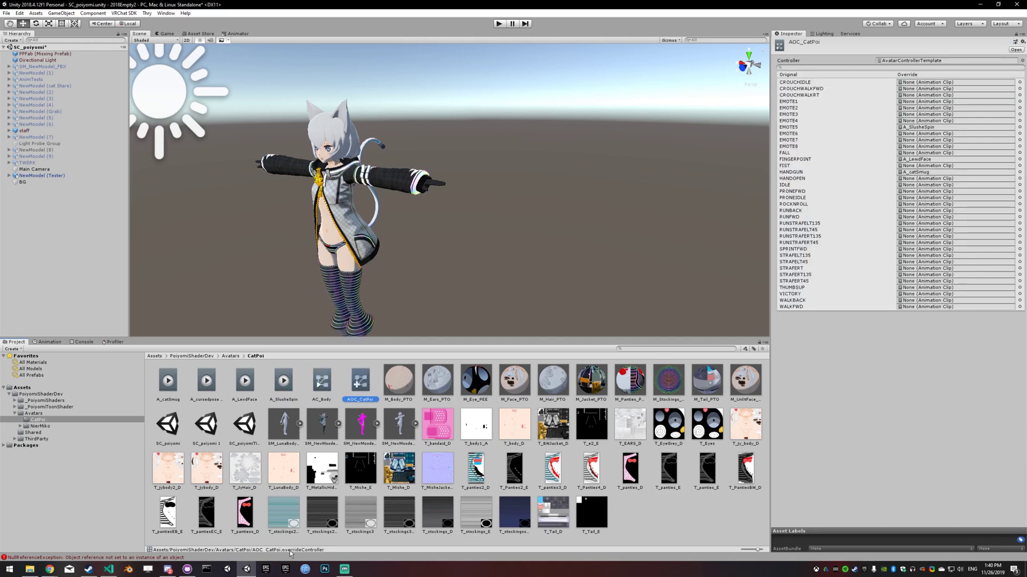
pyautogui.click(408, 383)
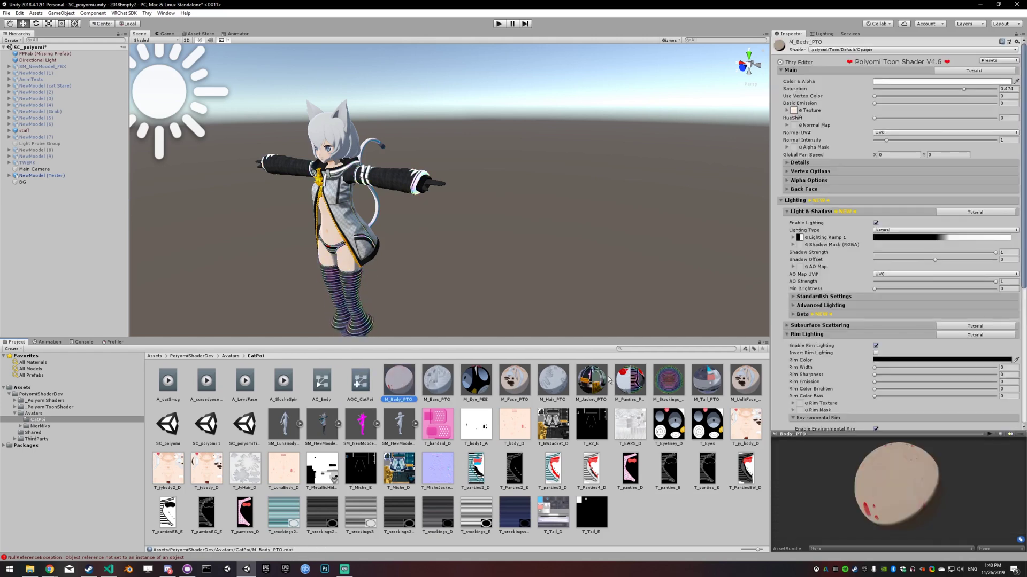
pyautogui.keyDown('shift'); pyautogui.click(747, 375); pyautogui.keyUp('shift')
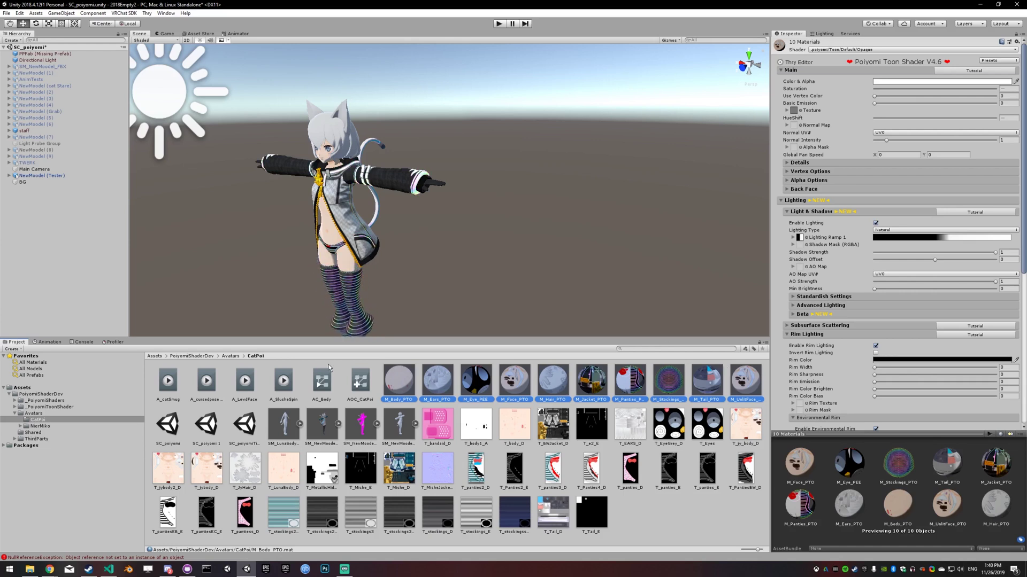
pyautogui.click(396, 383)
pyautogui.click(41, 426)
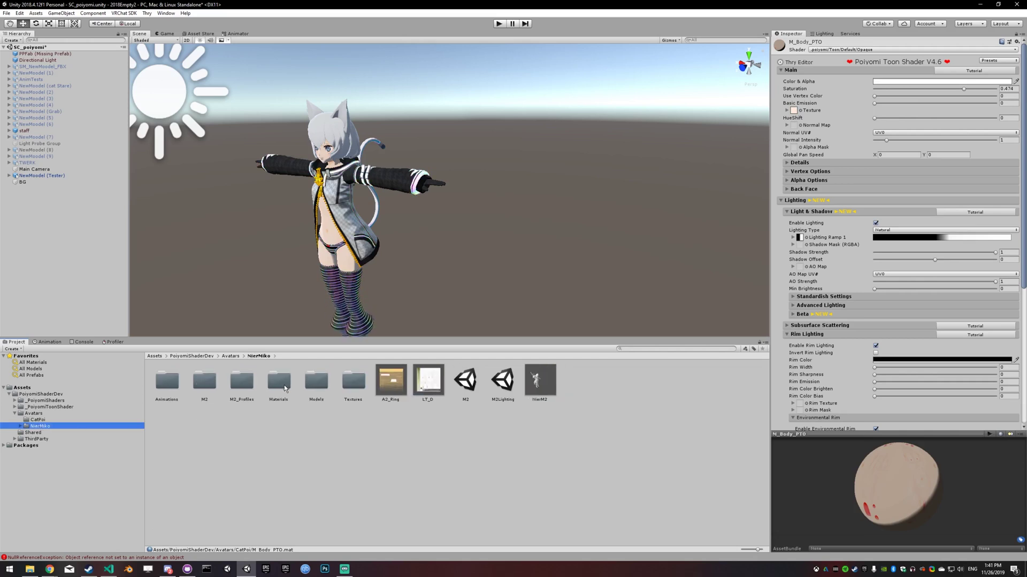
pyautogui.doubleClick(284, 380)
pyautogui.click(216, 381)
pyautogui.press('Right')
pyautogui.press('Right')
pyautogui.press('Right')
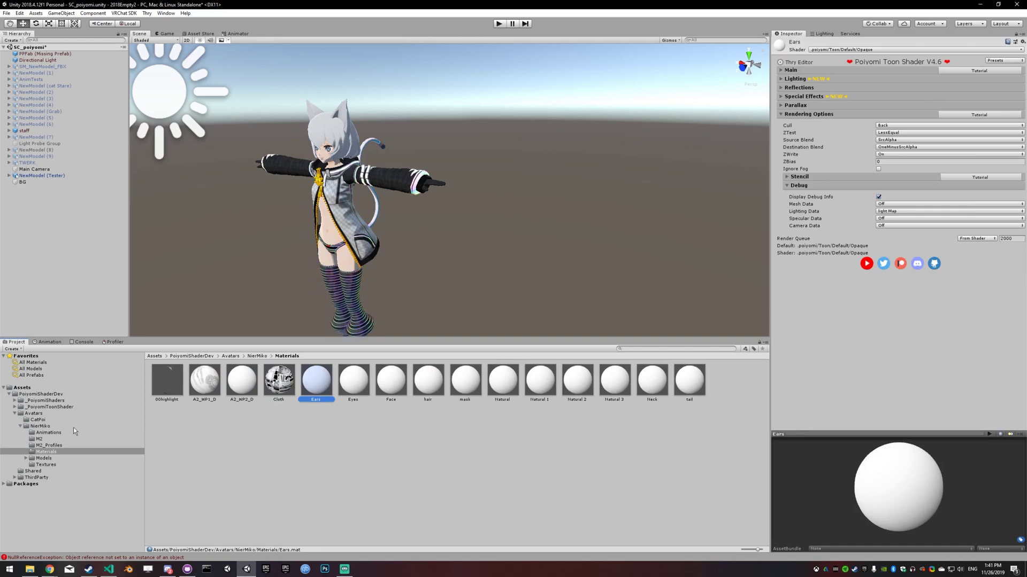
pyautogui.click(37, 420)
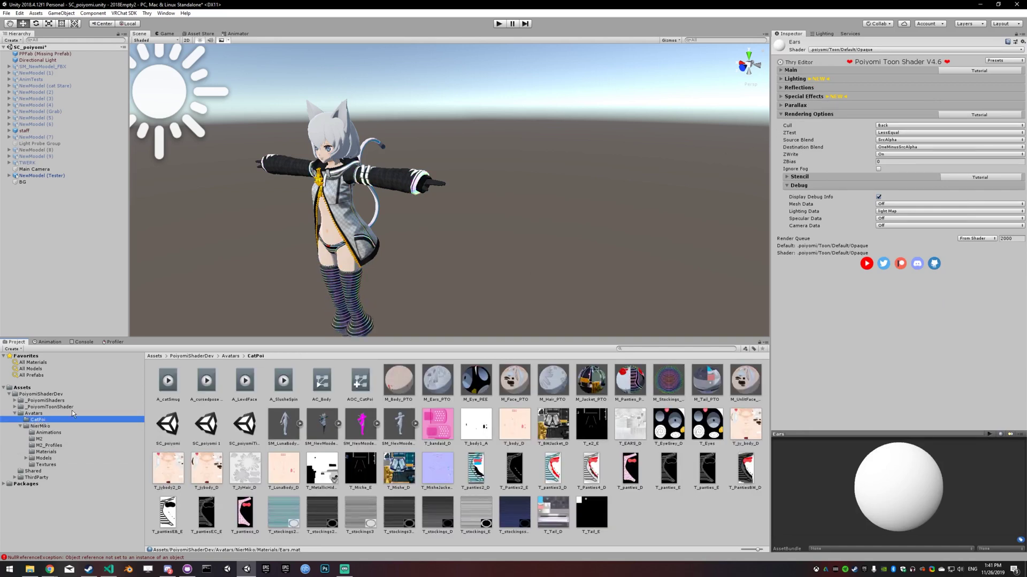
pyautogui.click(402, 380)
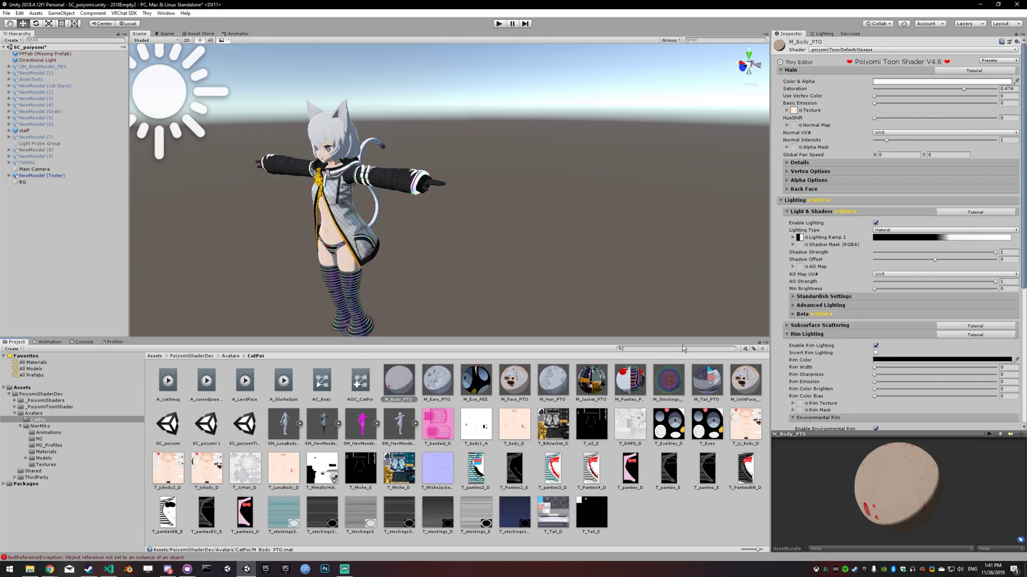
pyautogui.write('M_')
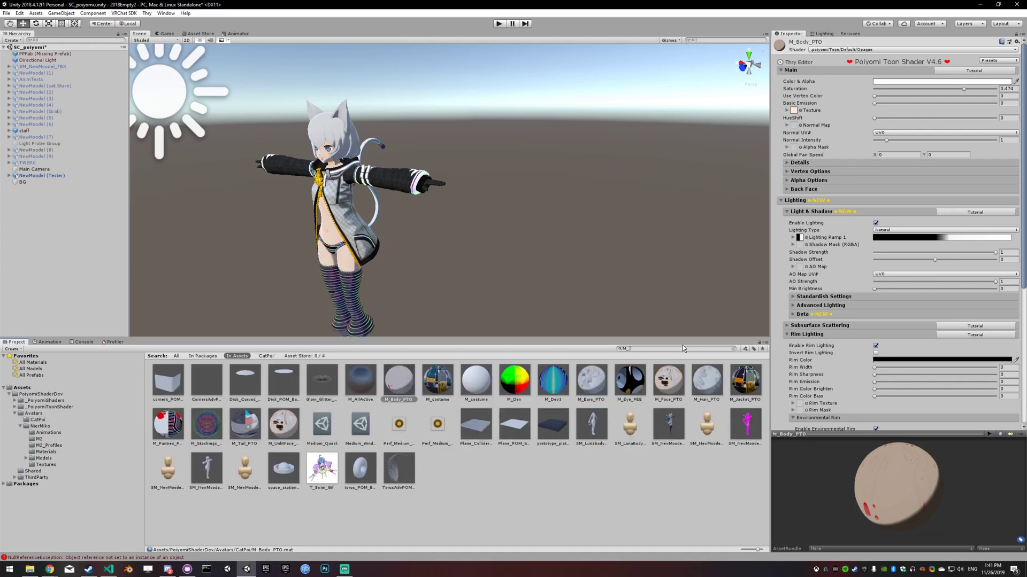
pyautogui.write(' _PTO')
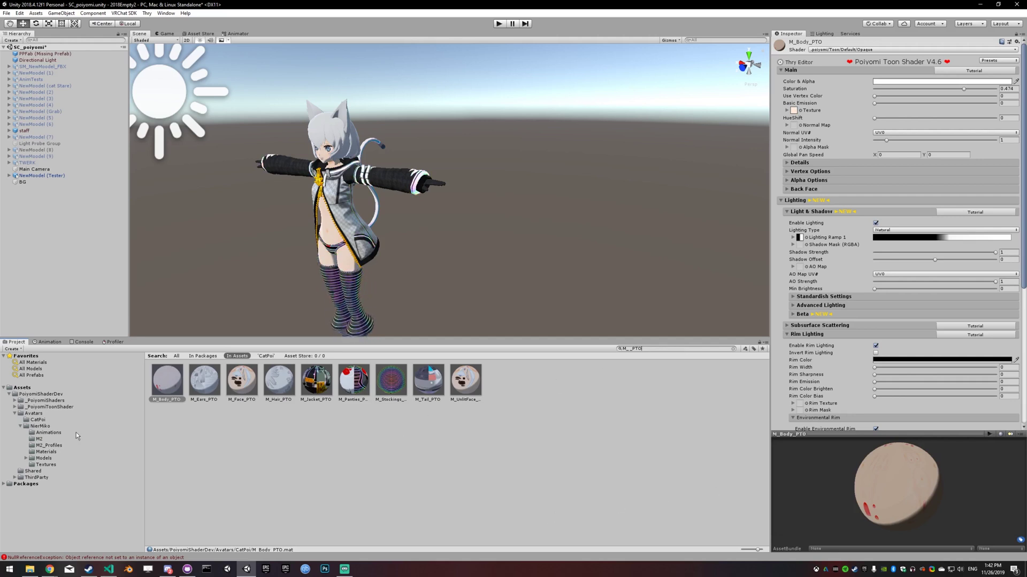
# Return to CatPoi and inspect SM_LunaBody_FBX's import settings, cancelling an accidental rename.
pyautogui.click(39, 419)
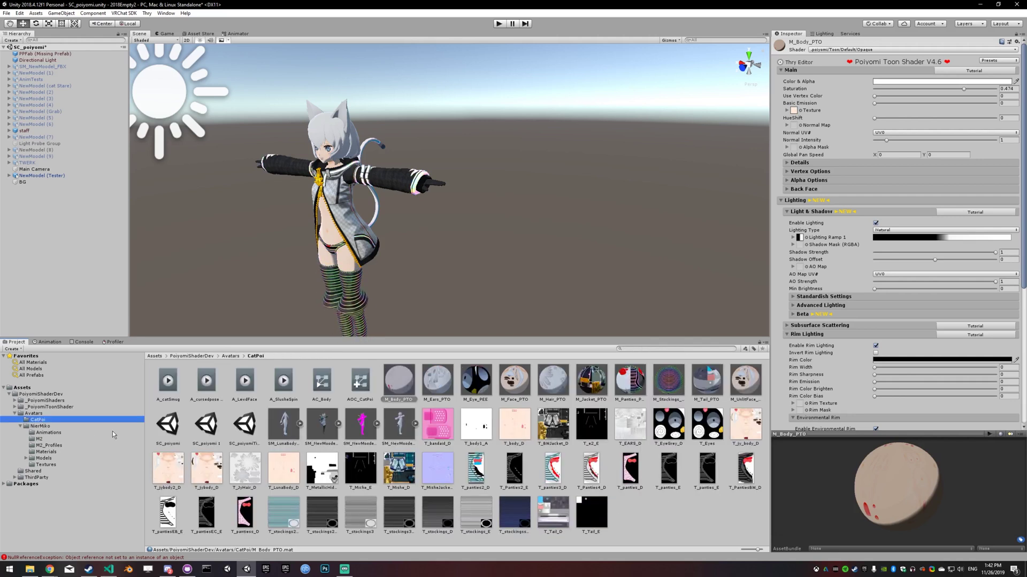
pyautogui.click(20, 426)
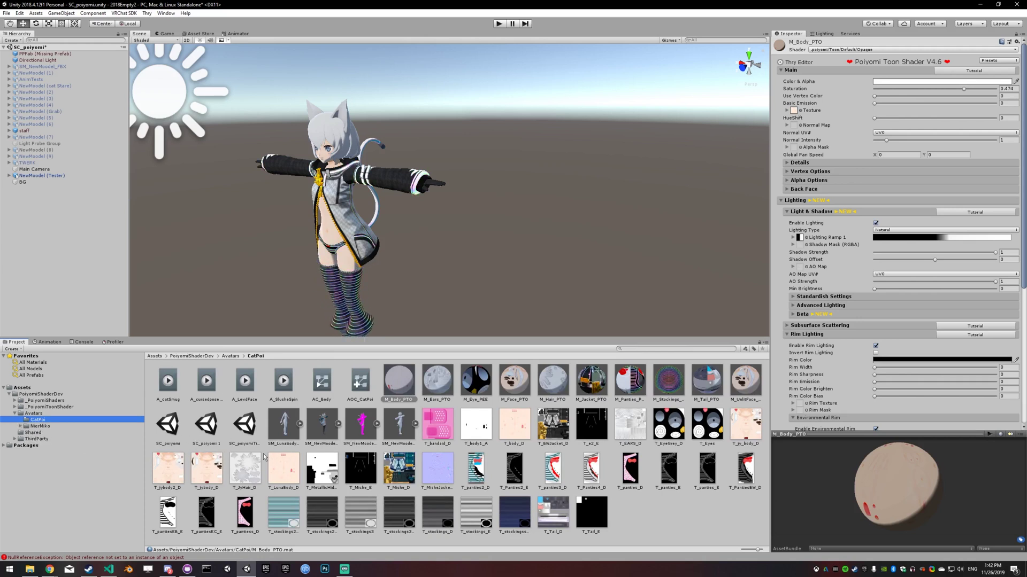
pyautogui.click(290, 444)
pyautogui.click(290, 444)
pyautogui.click(640, 350)
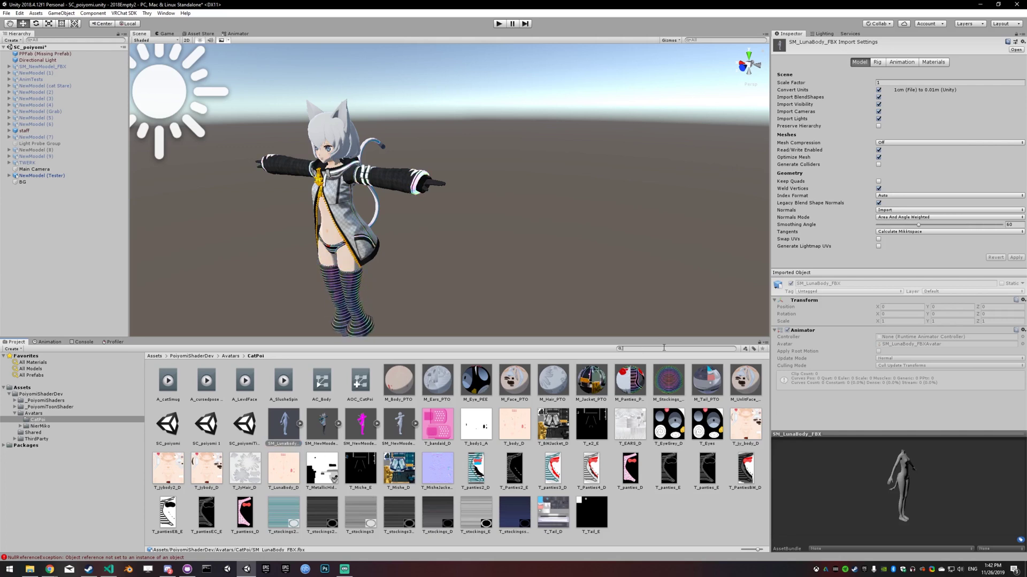
# Search the project for 'SM_ _FBX', then clear the search.
pyautogui.write('SM_ _FBX')
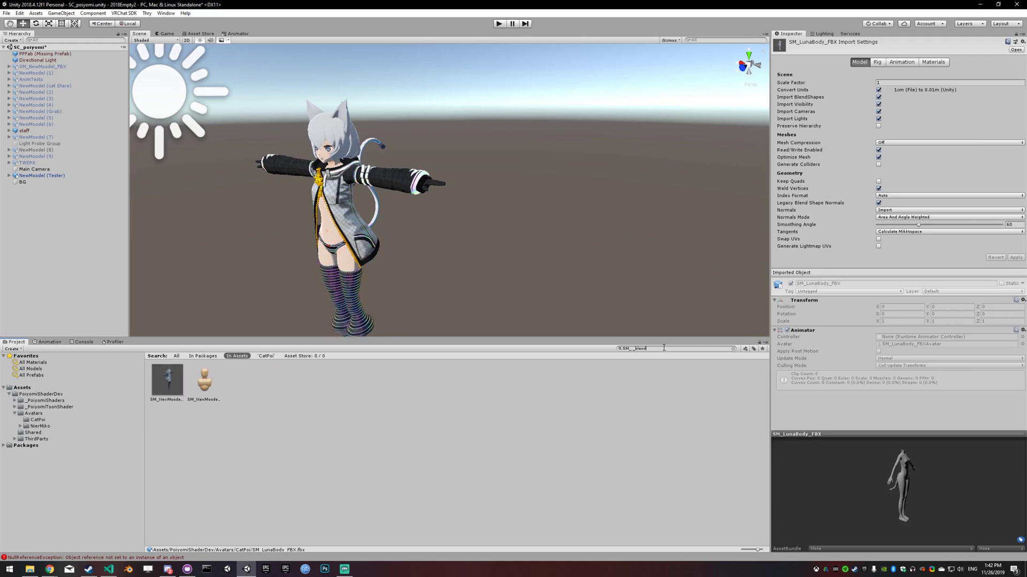
pyautogui.hotkey('ctrl', 'a')
pyautogui.press('BackSpace')
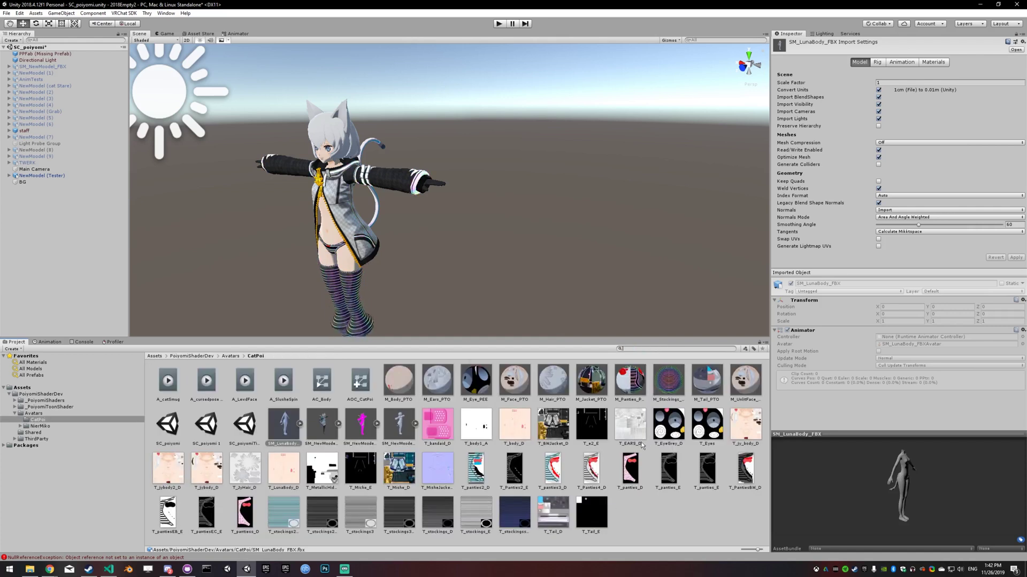
# Inspect T_Panties2_E, then T_MisheJacket_N's 2048 normal-map import settings, and focus the search field.
pyautogui.click(523, 489)
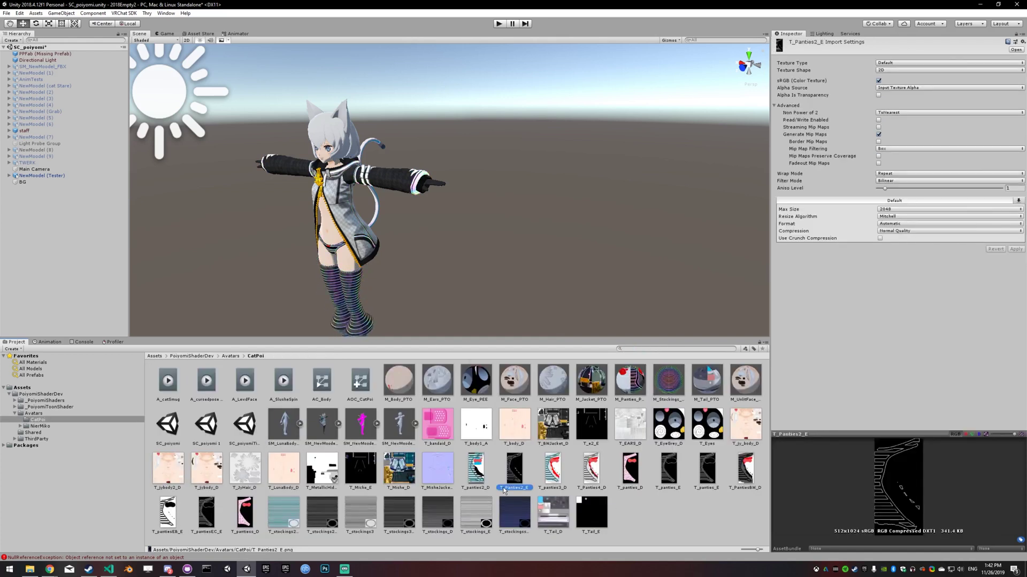
pyautogui.click(437, 488)
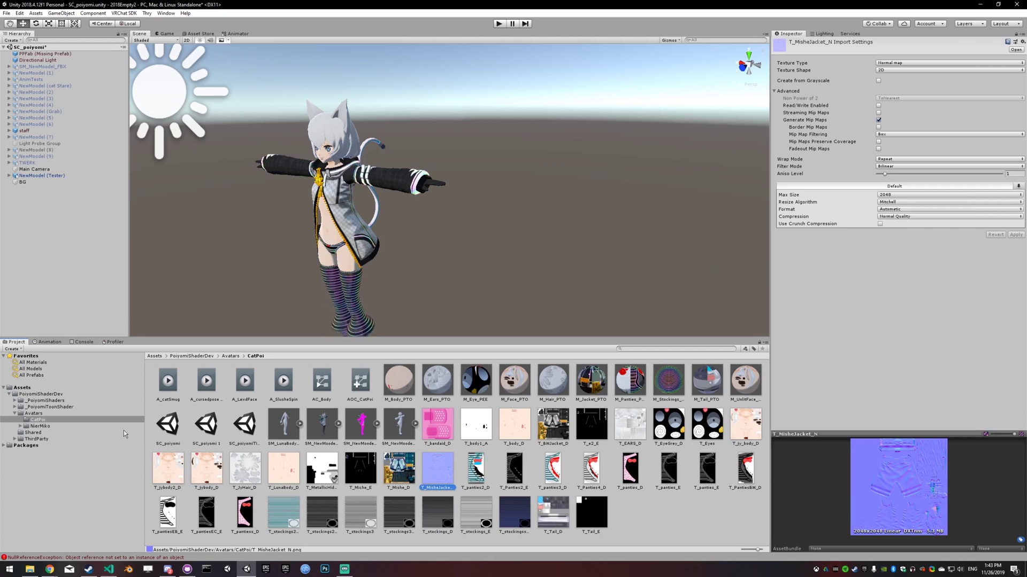
pyautogui.click(648, 349)
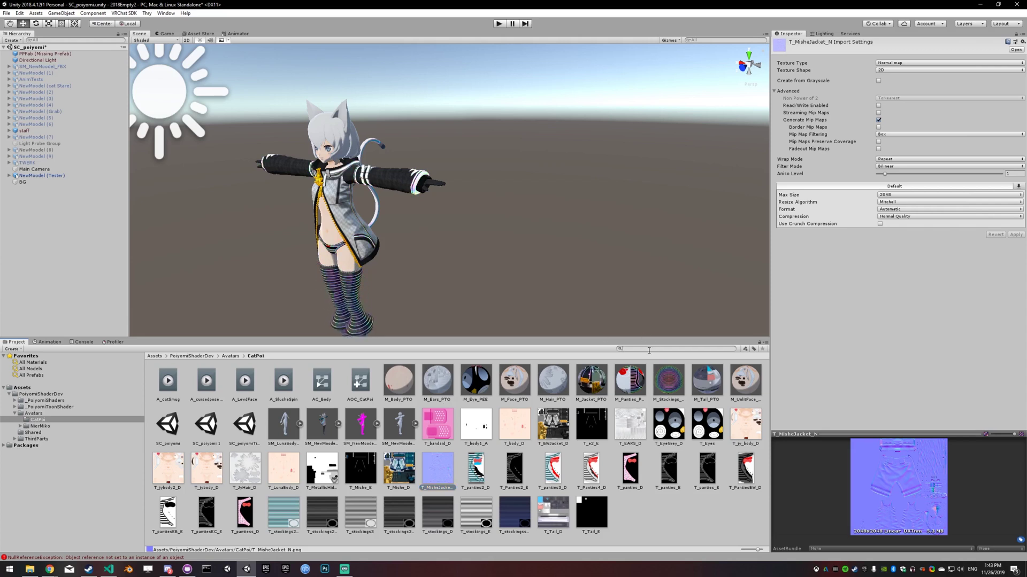